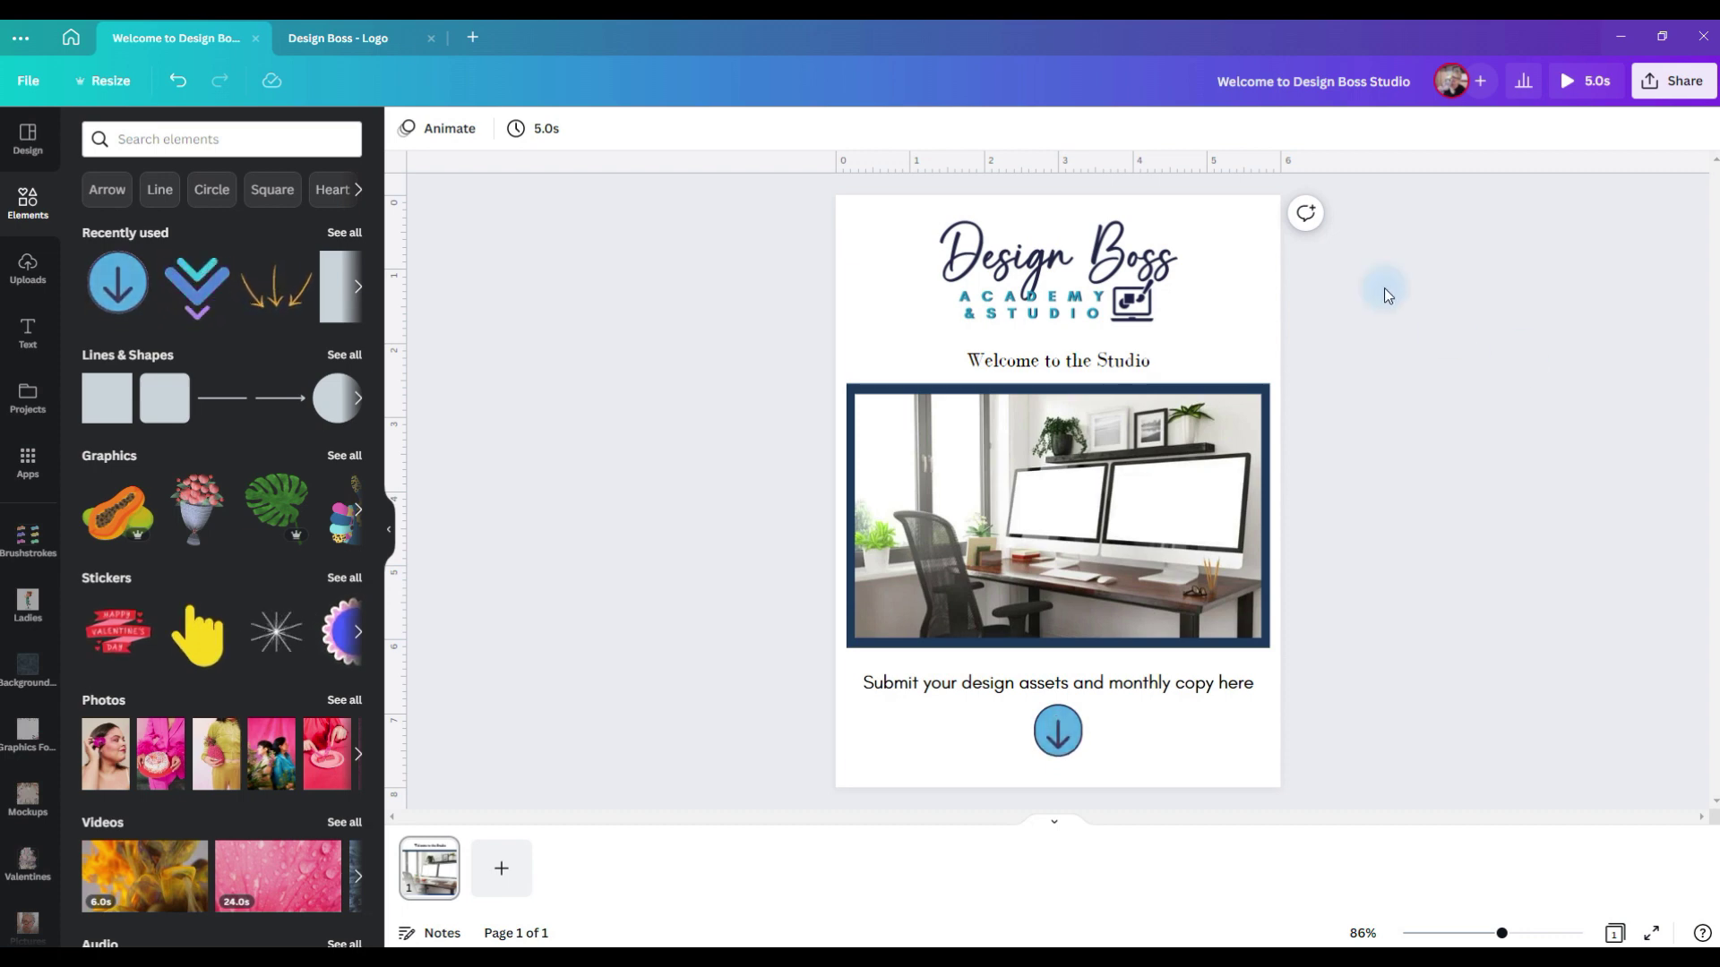
- Open the Embed option from the Share menu's full options list for the welcome design
click(1650, 90)
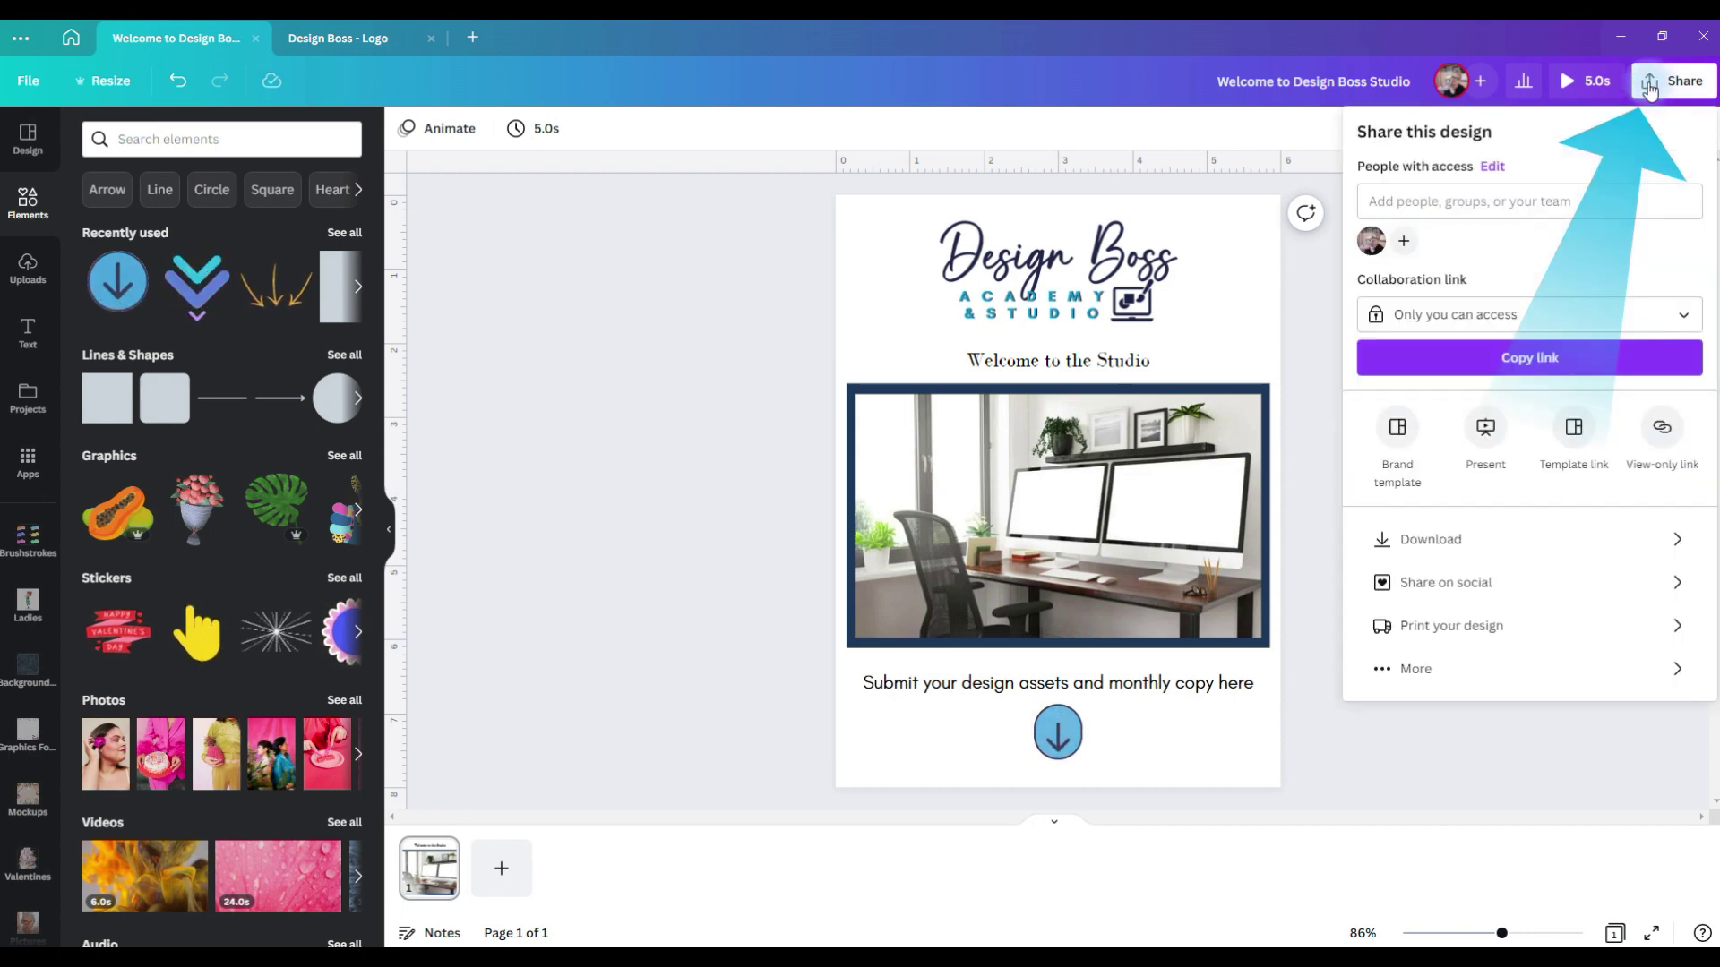
click(1477, 663)
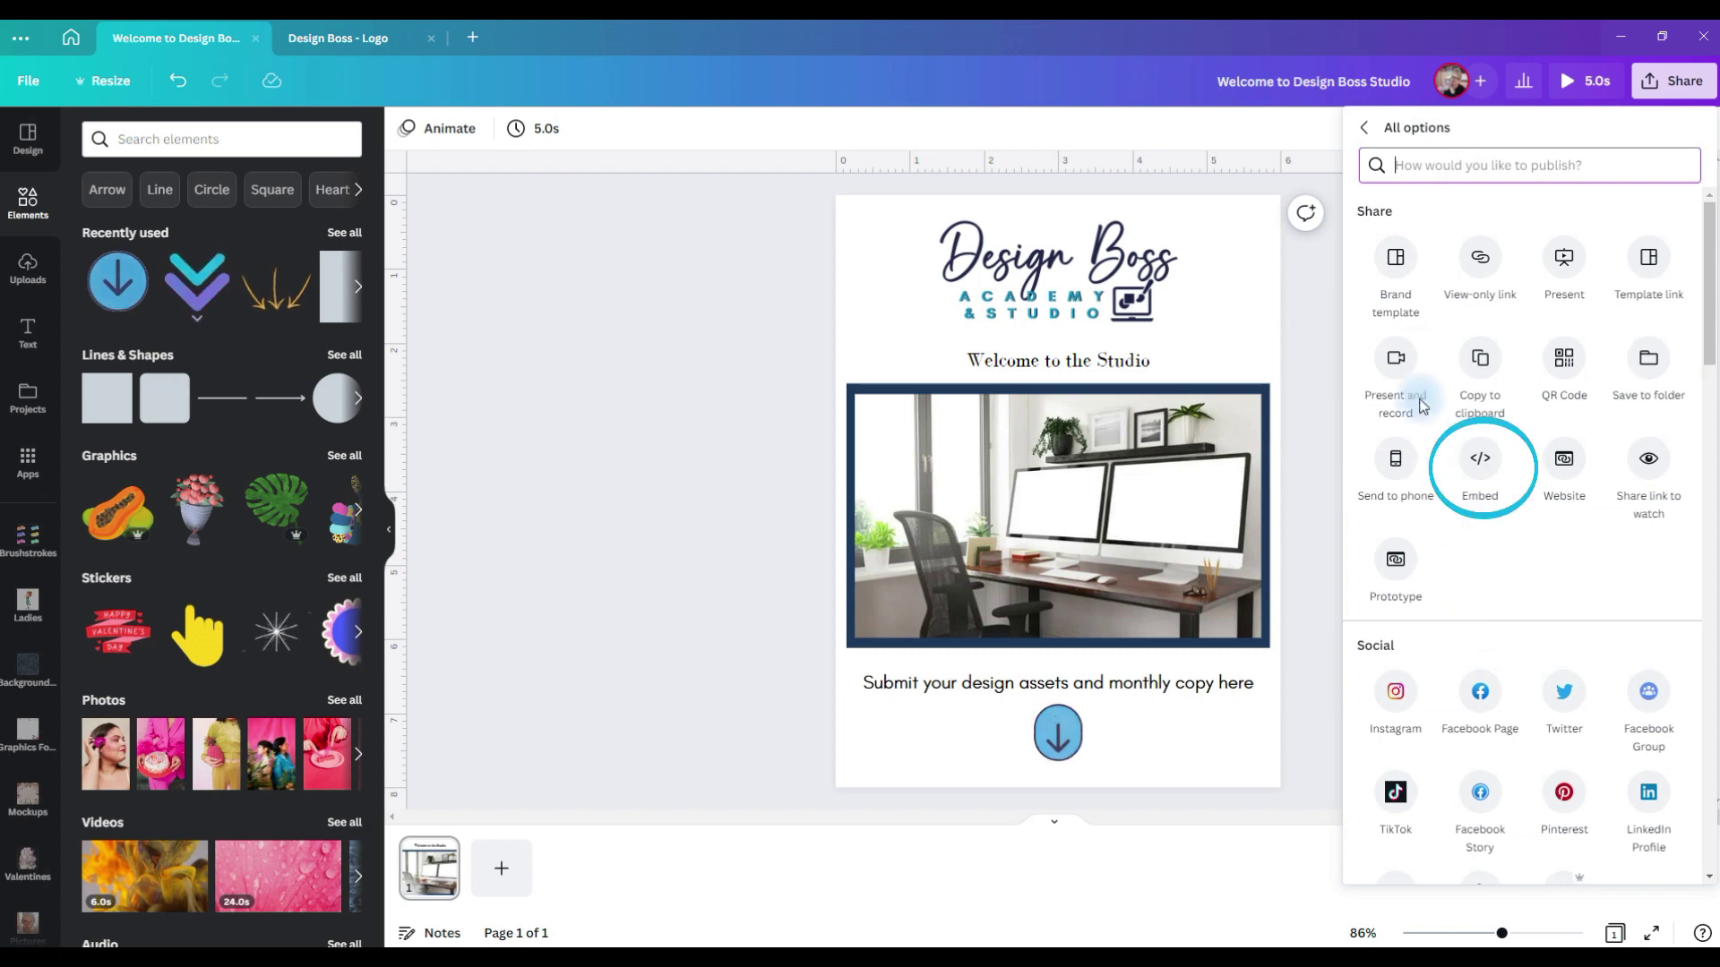
click(1492, 464)
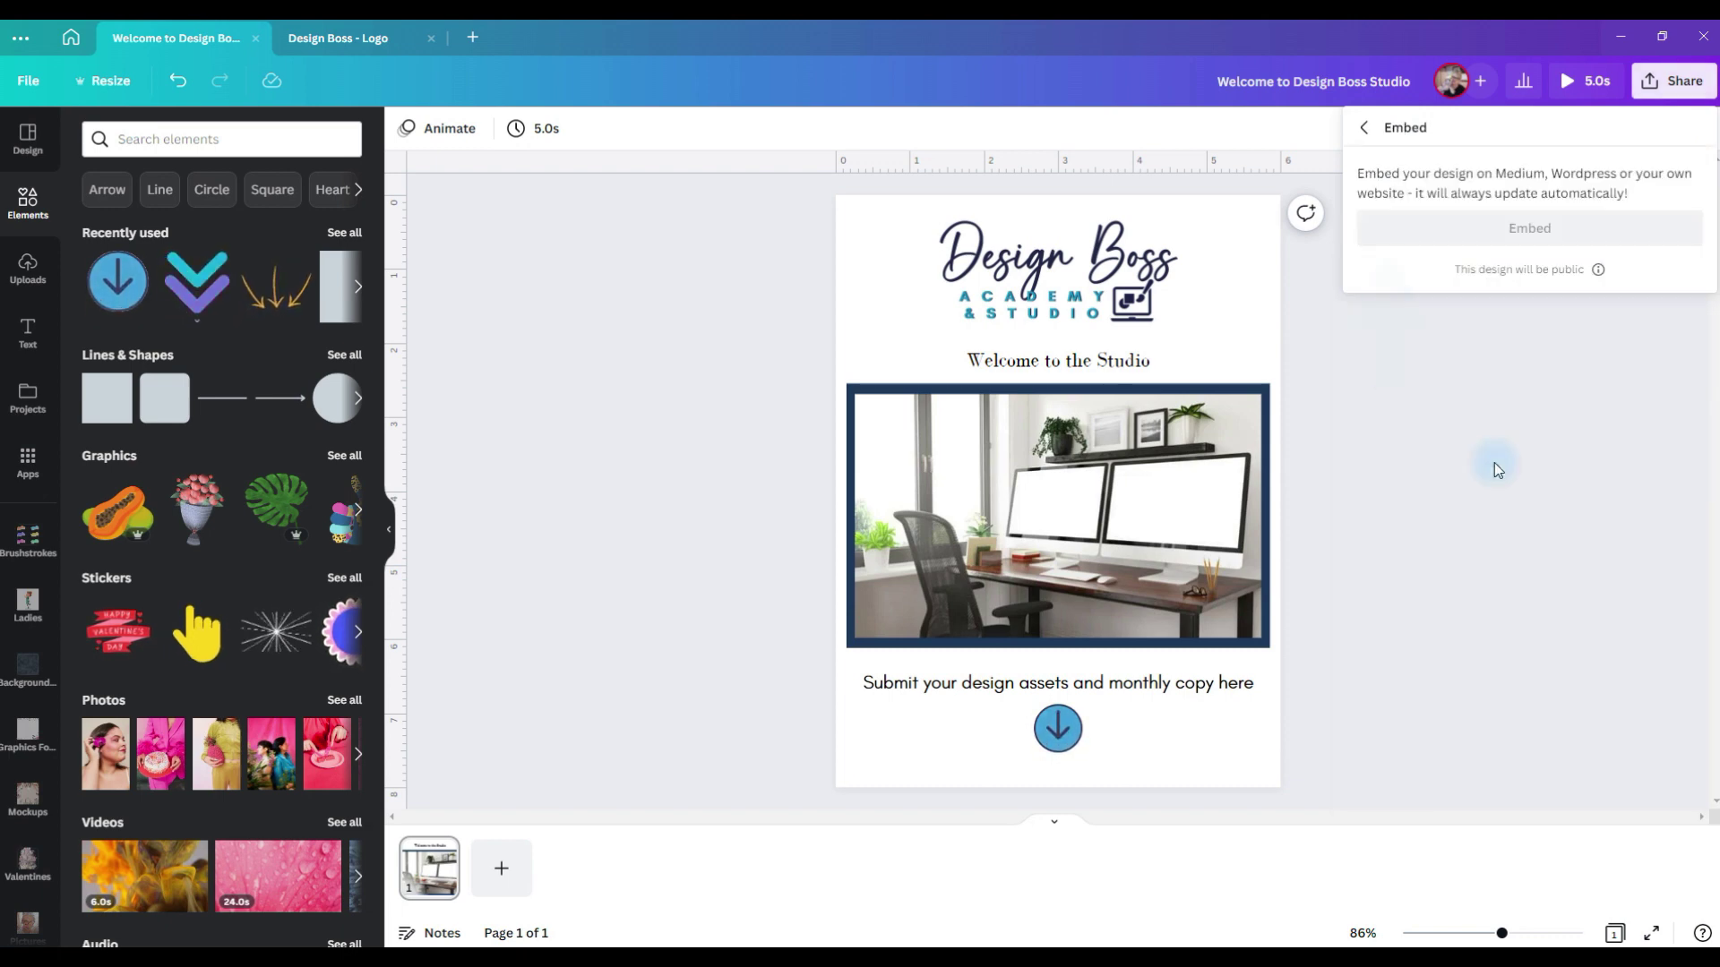
- Generate the Welcome to Design Boss Studio embed links and copy the HTML embed code
click(1426, 230)
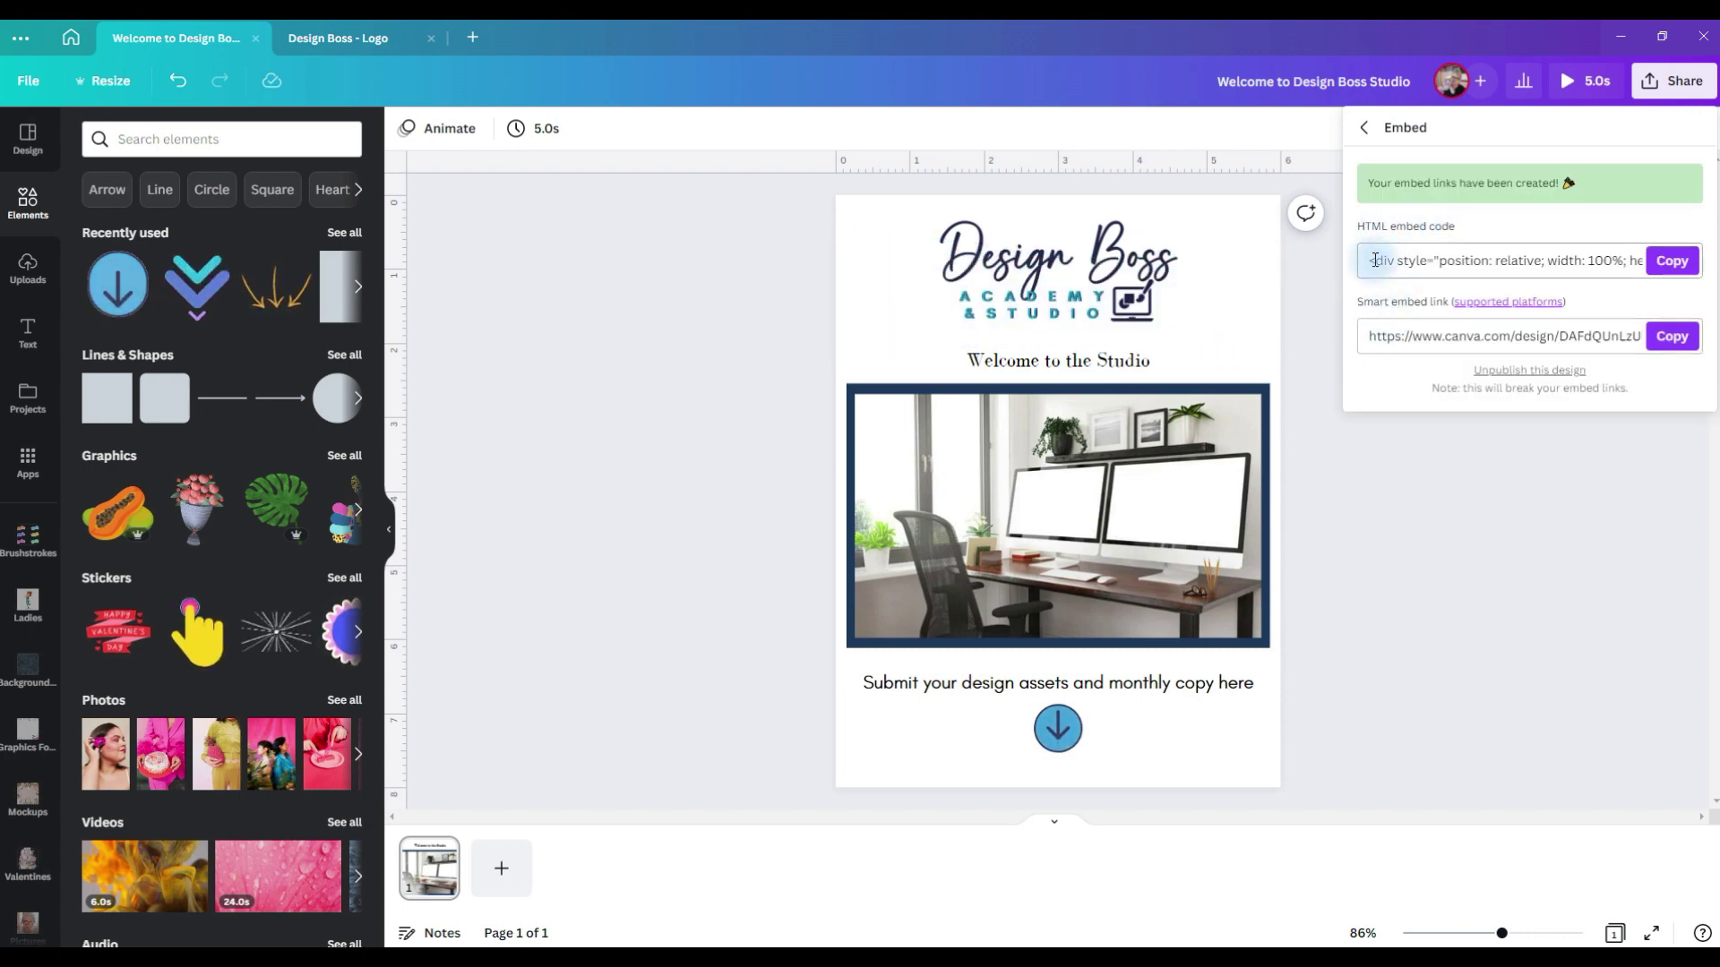
click(1674, 267)
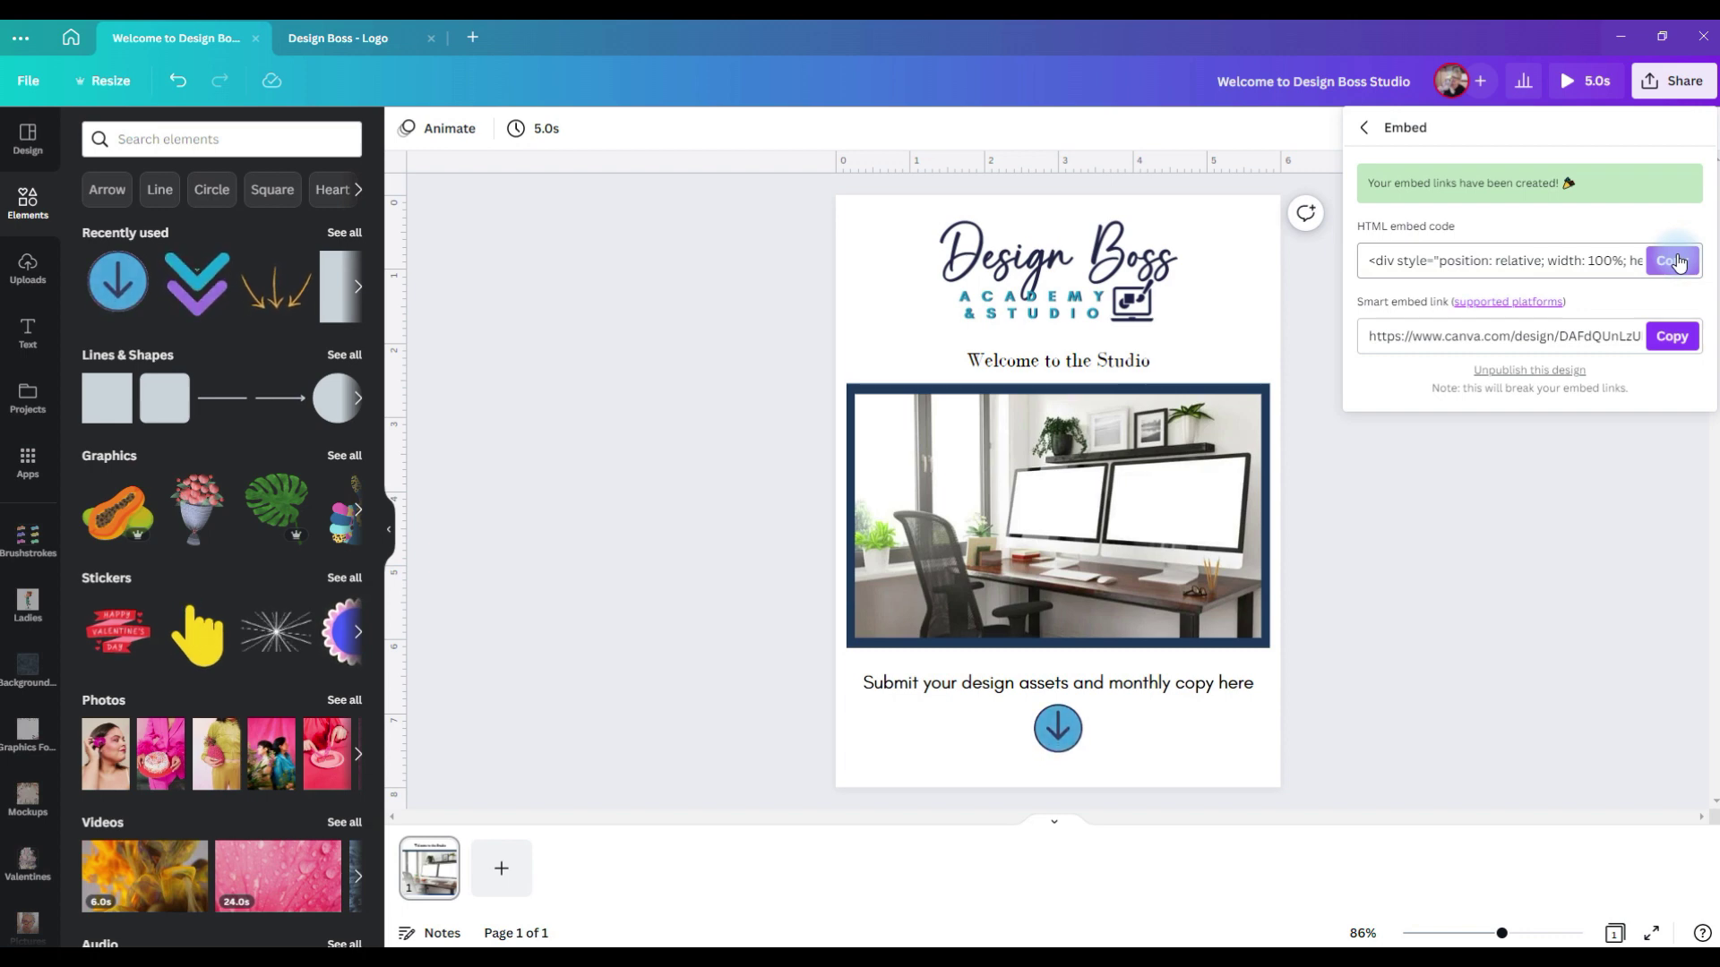
click(1676, 263)
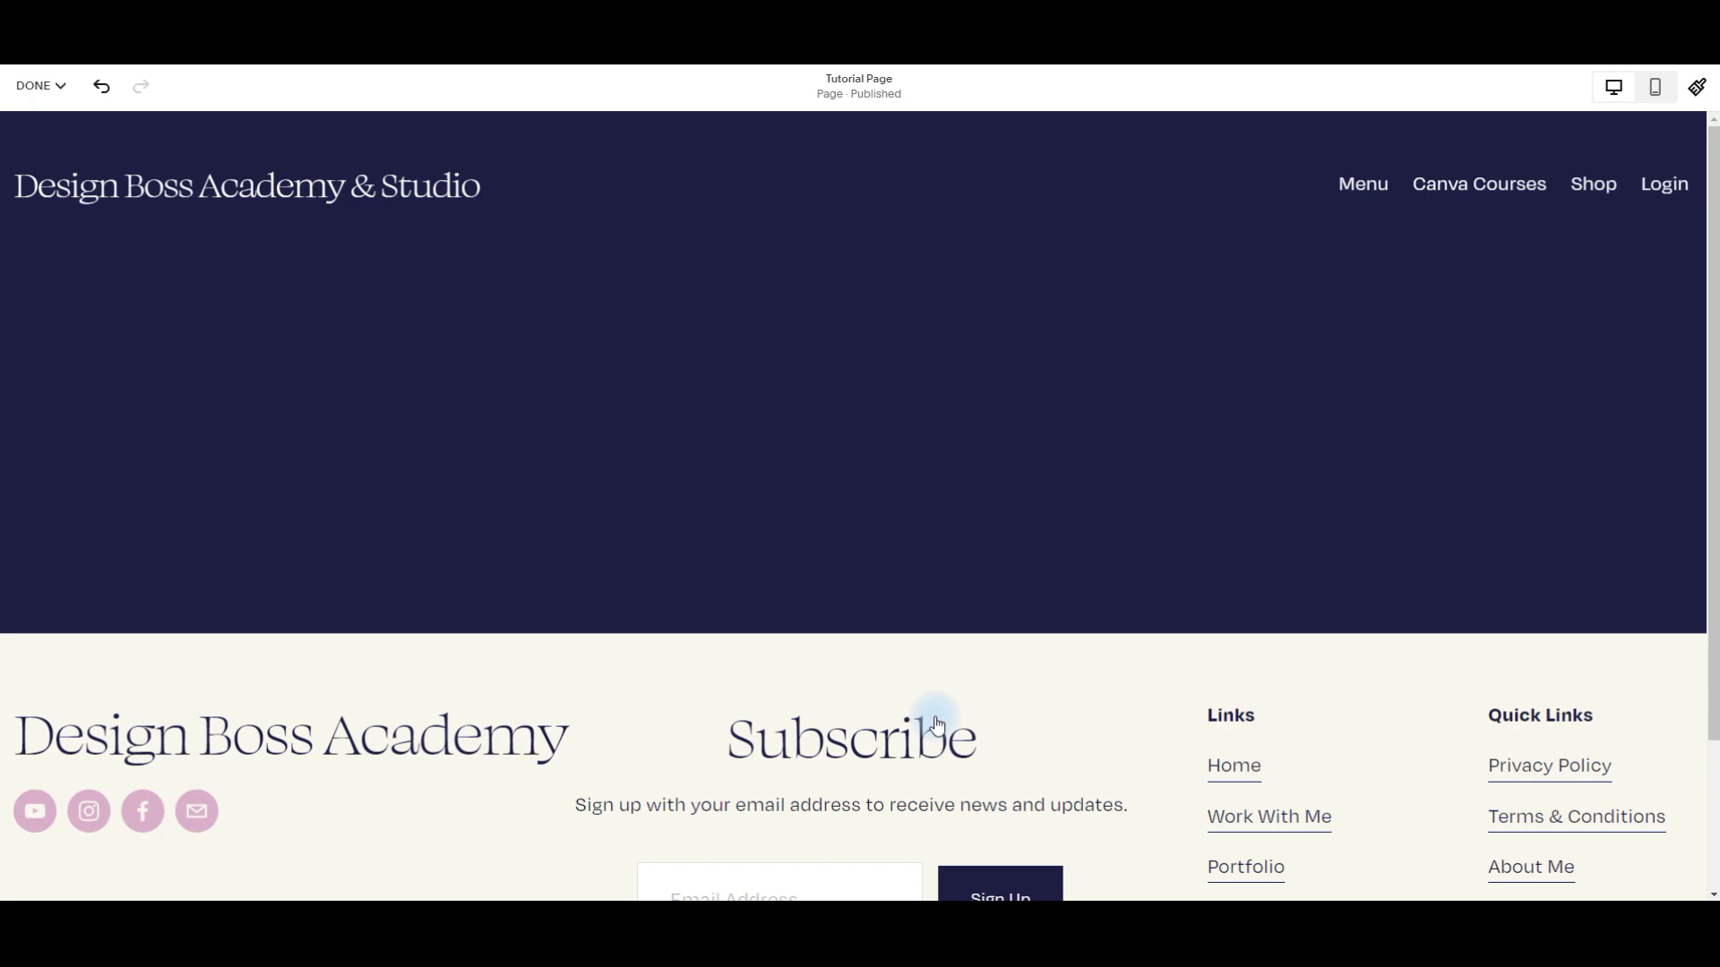
- Insert an Embed block into the dark top section of Tutorial Page
click(253, 287)
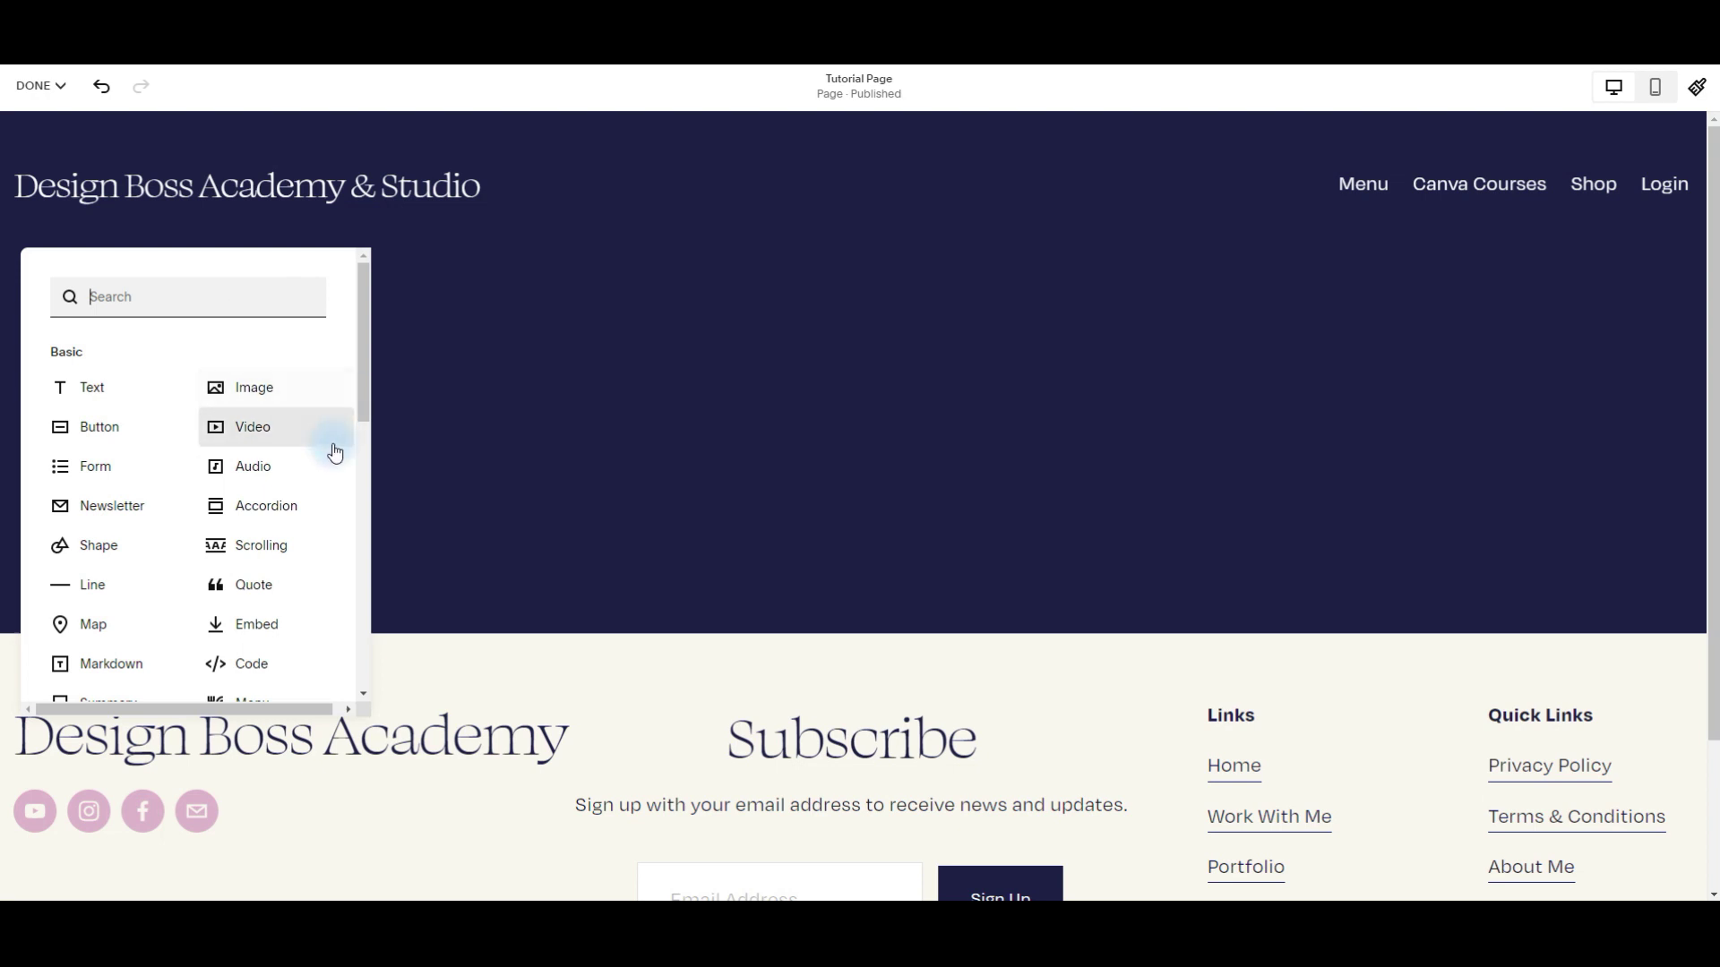
scroll(331, 447, down, 1)
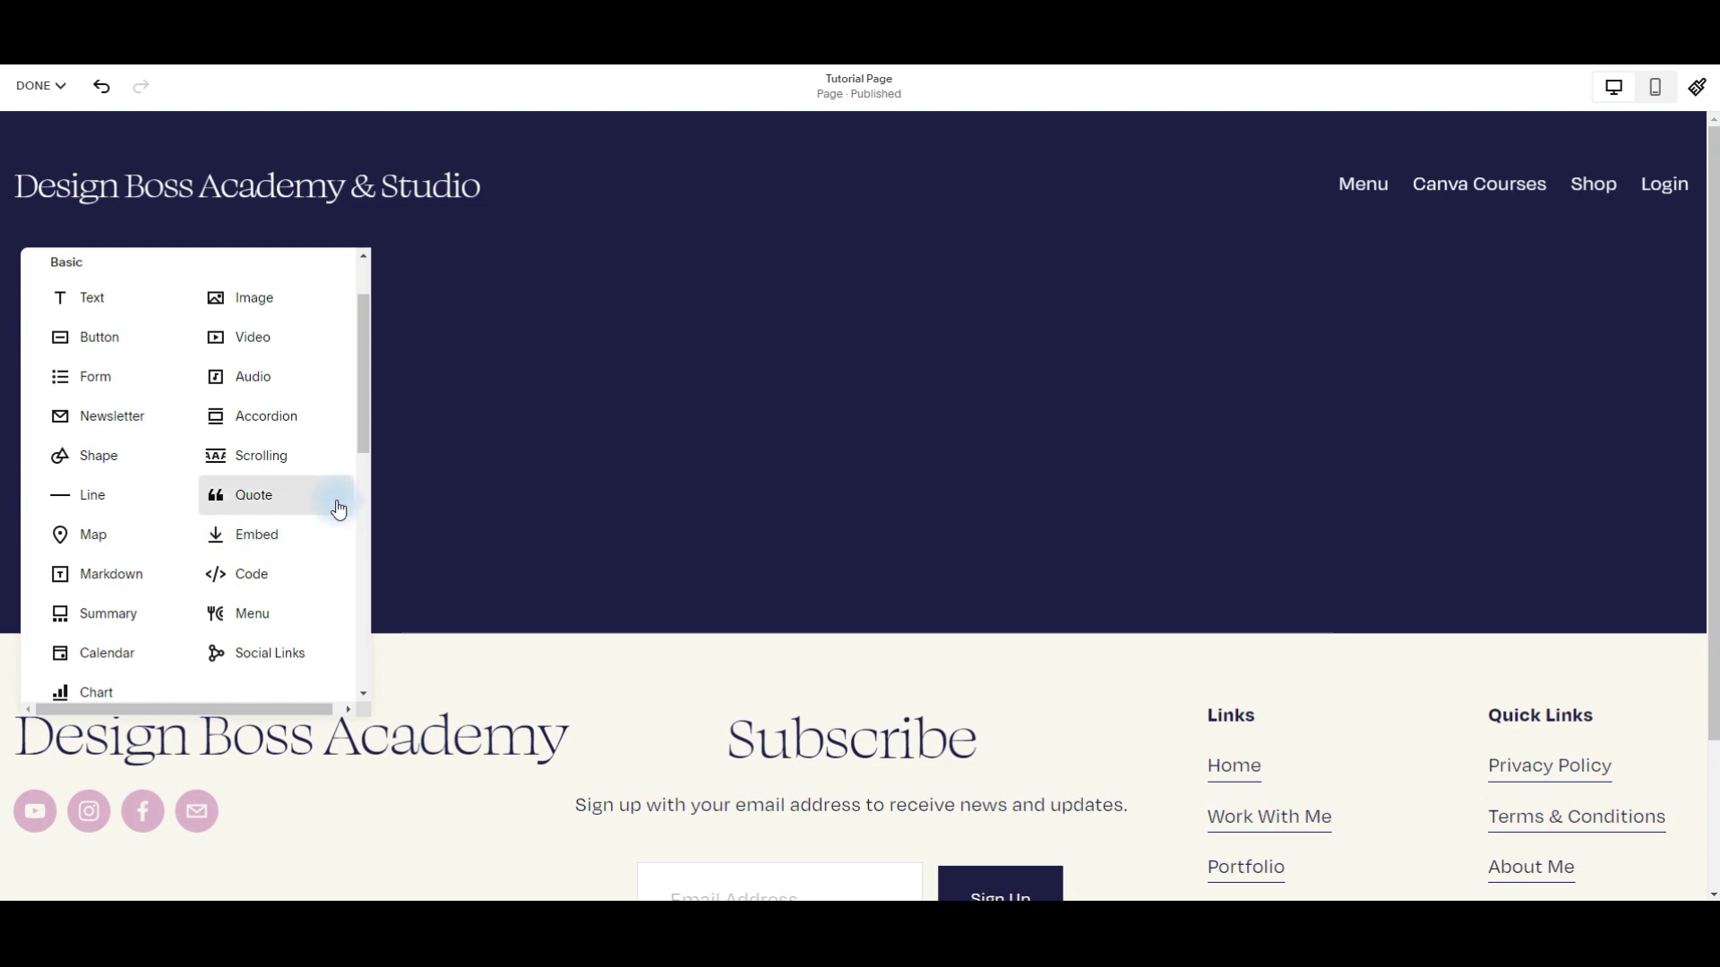
click(278, 536)
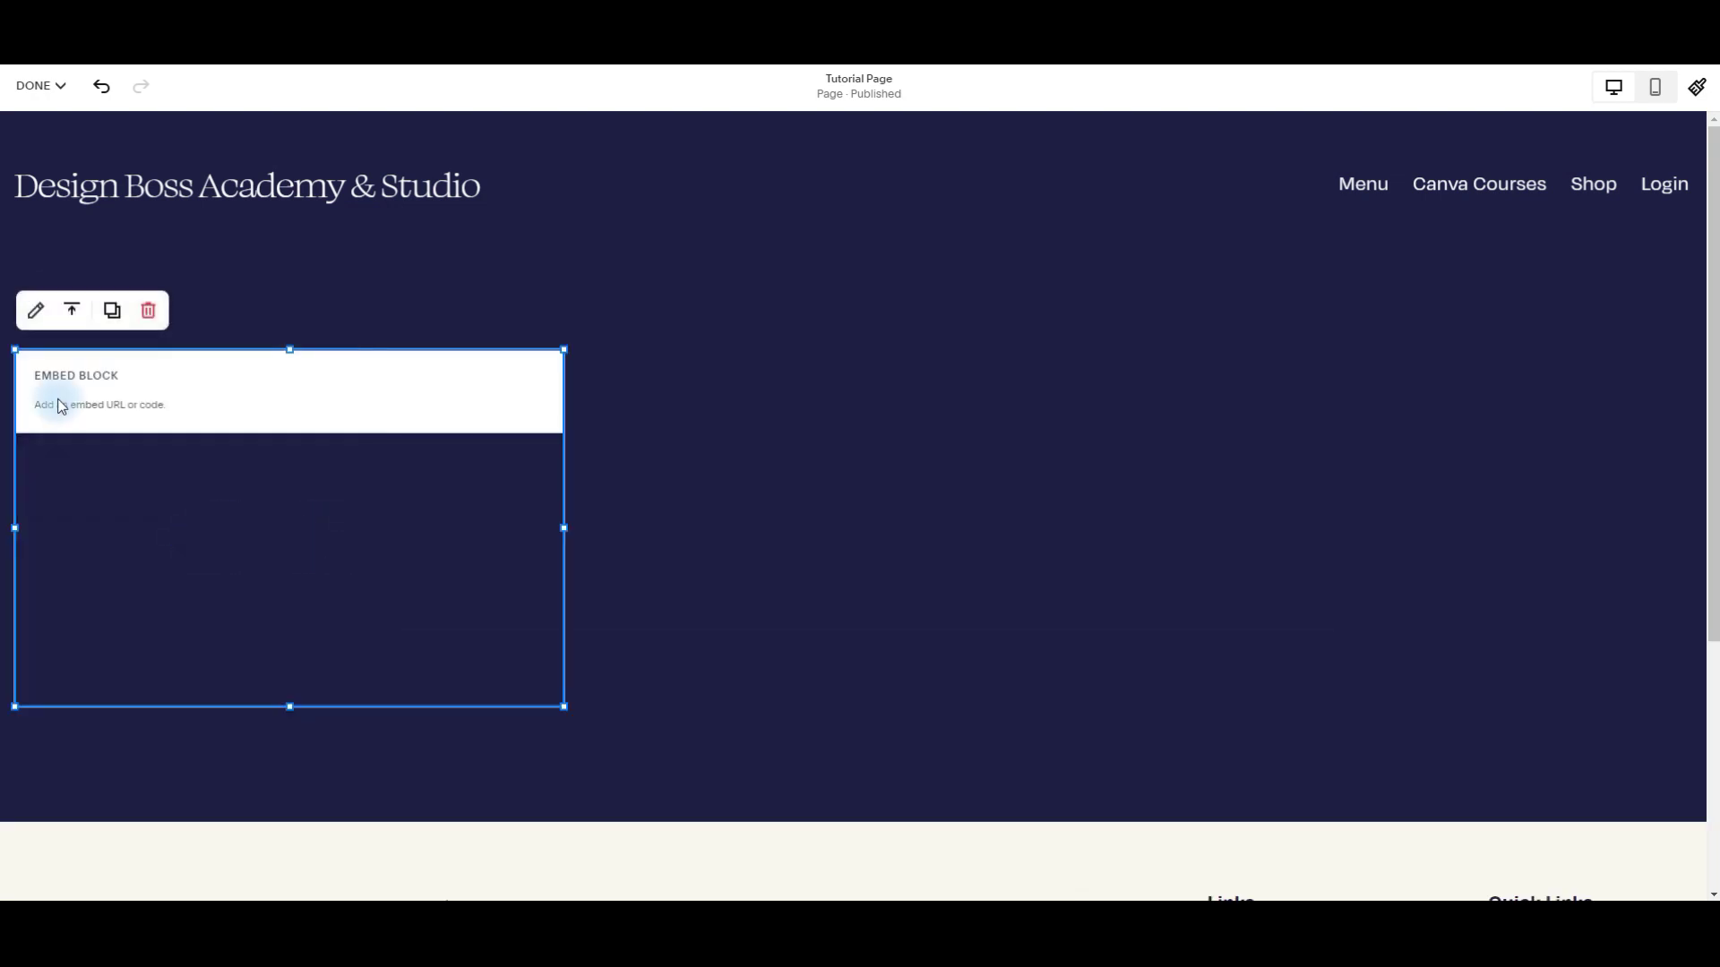
- Set the embed block to Code Snippet and paste the Canva HTML code into Embed data
click(36, 313)
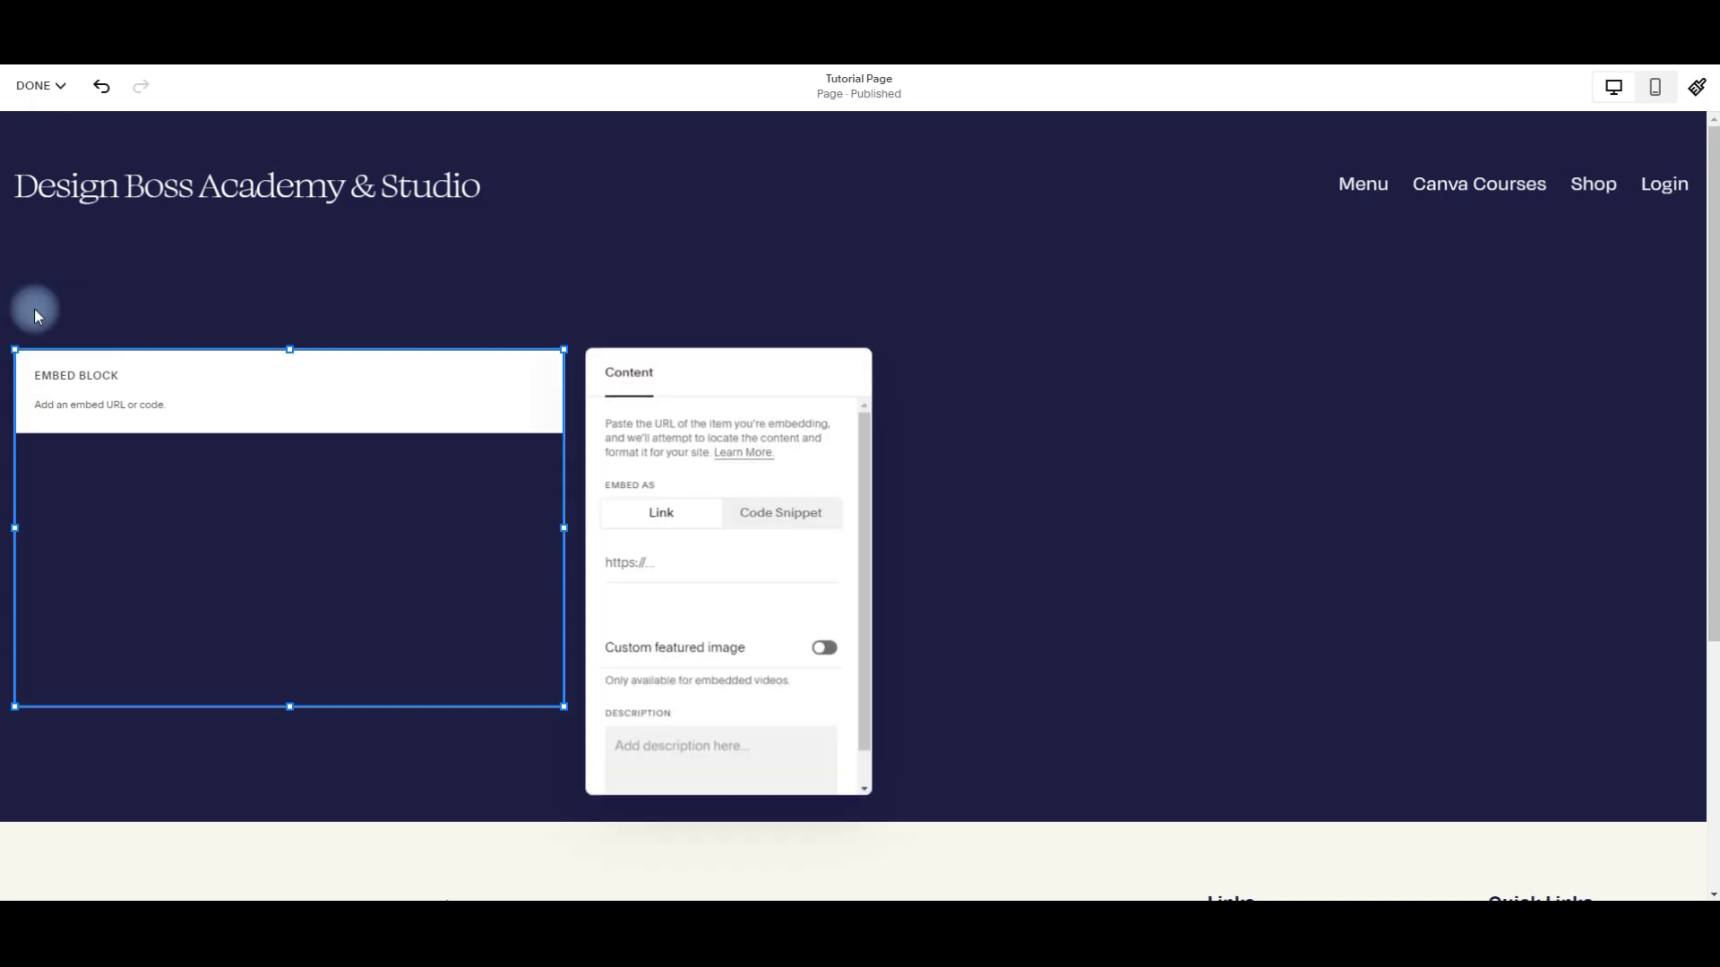
click(801, 522)
click(712, 572)
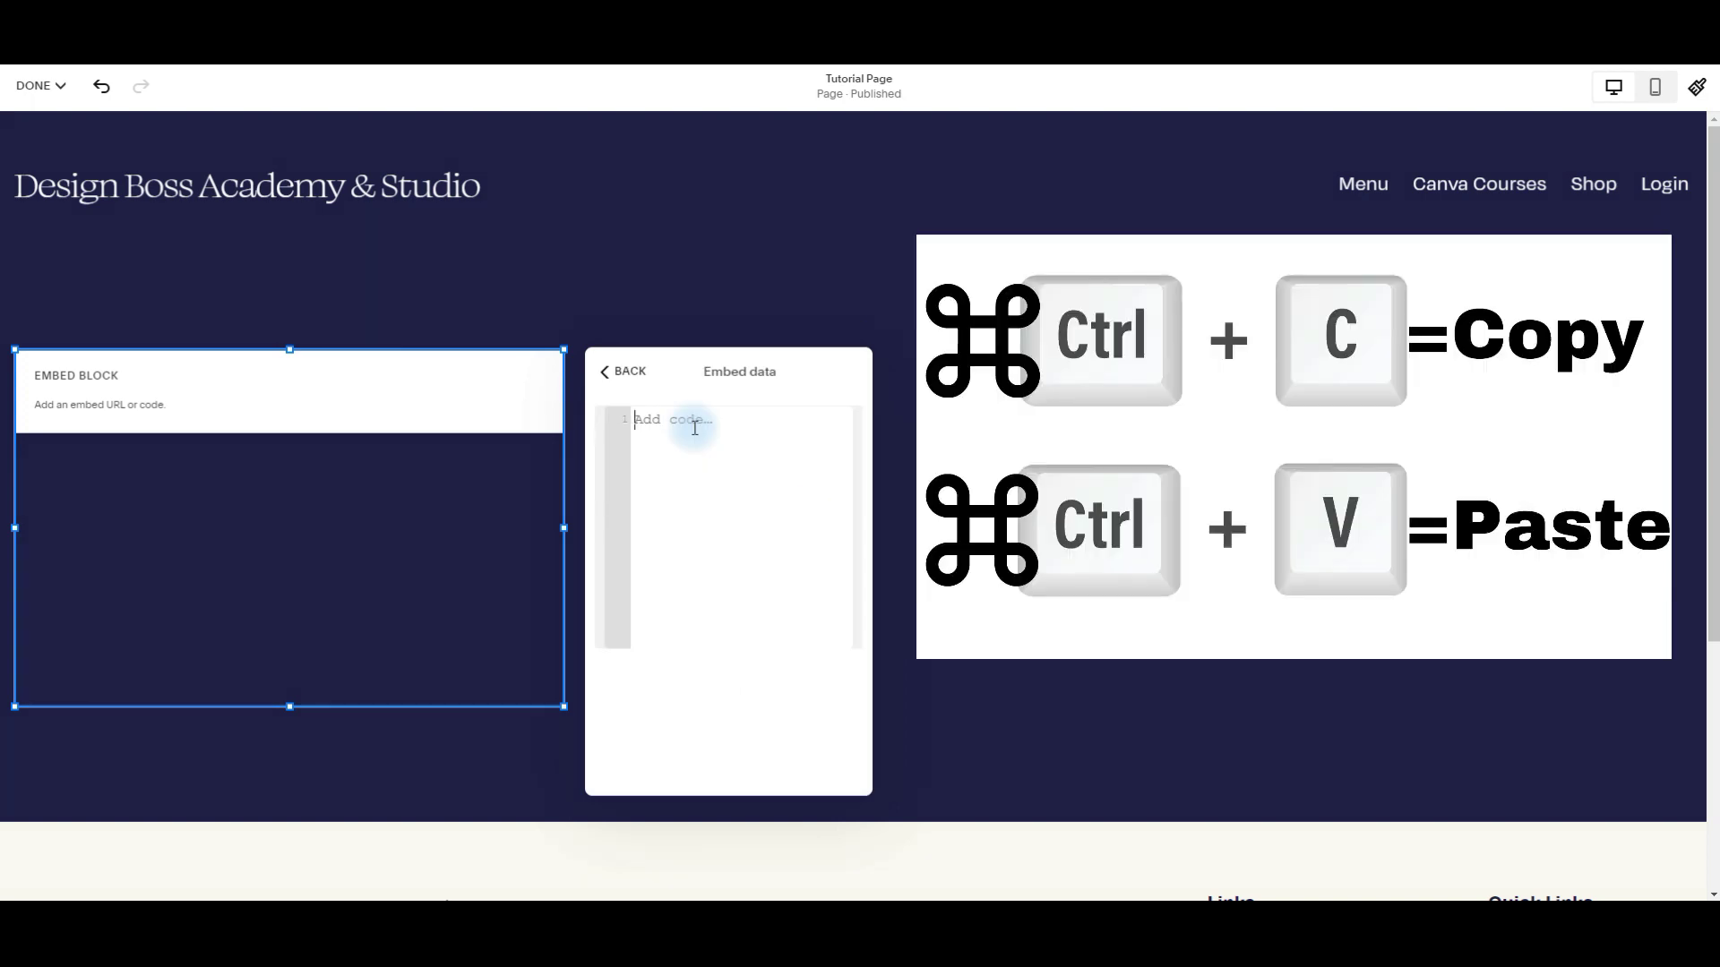
key(ctrl+v)
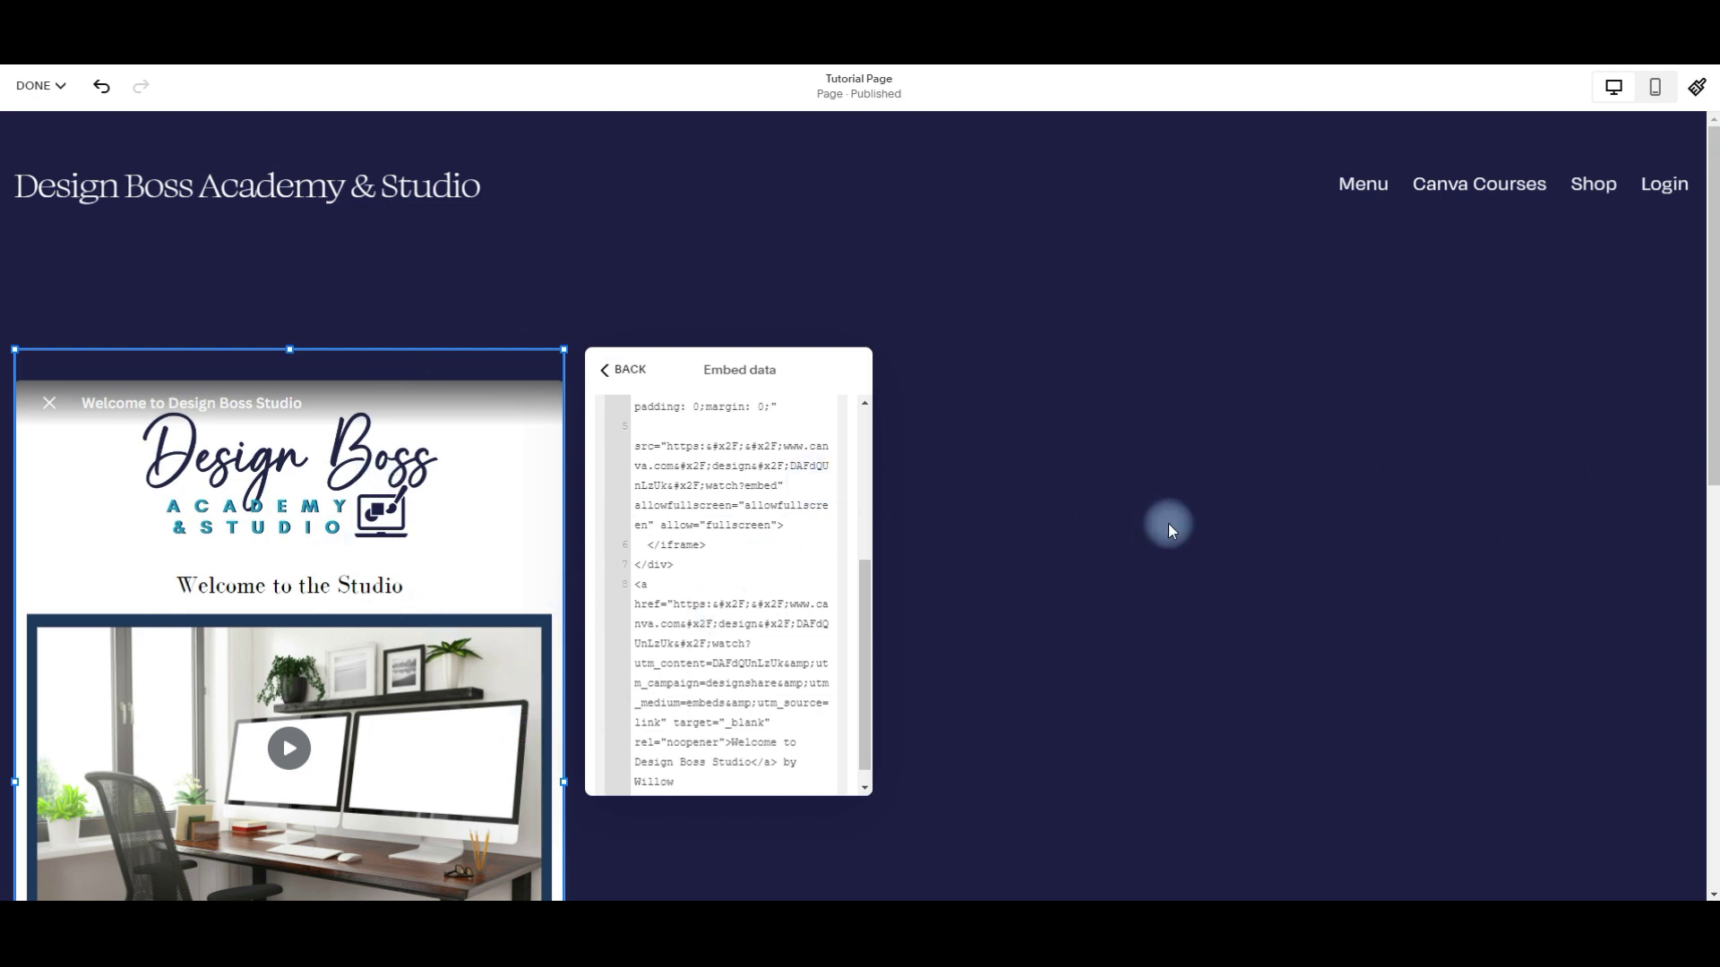
click(873, 473)
- Move the embedded welcome design to the page centre and shorten its block height
drag(472, 376, 960, 329)
scroll(1246, 534, down, 3)
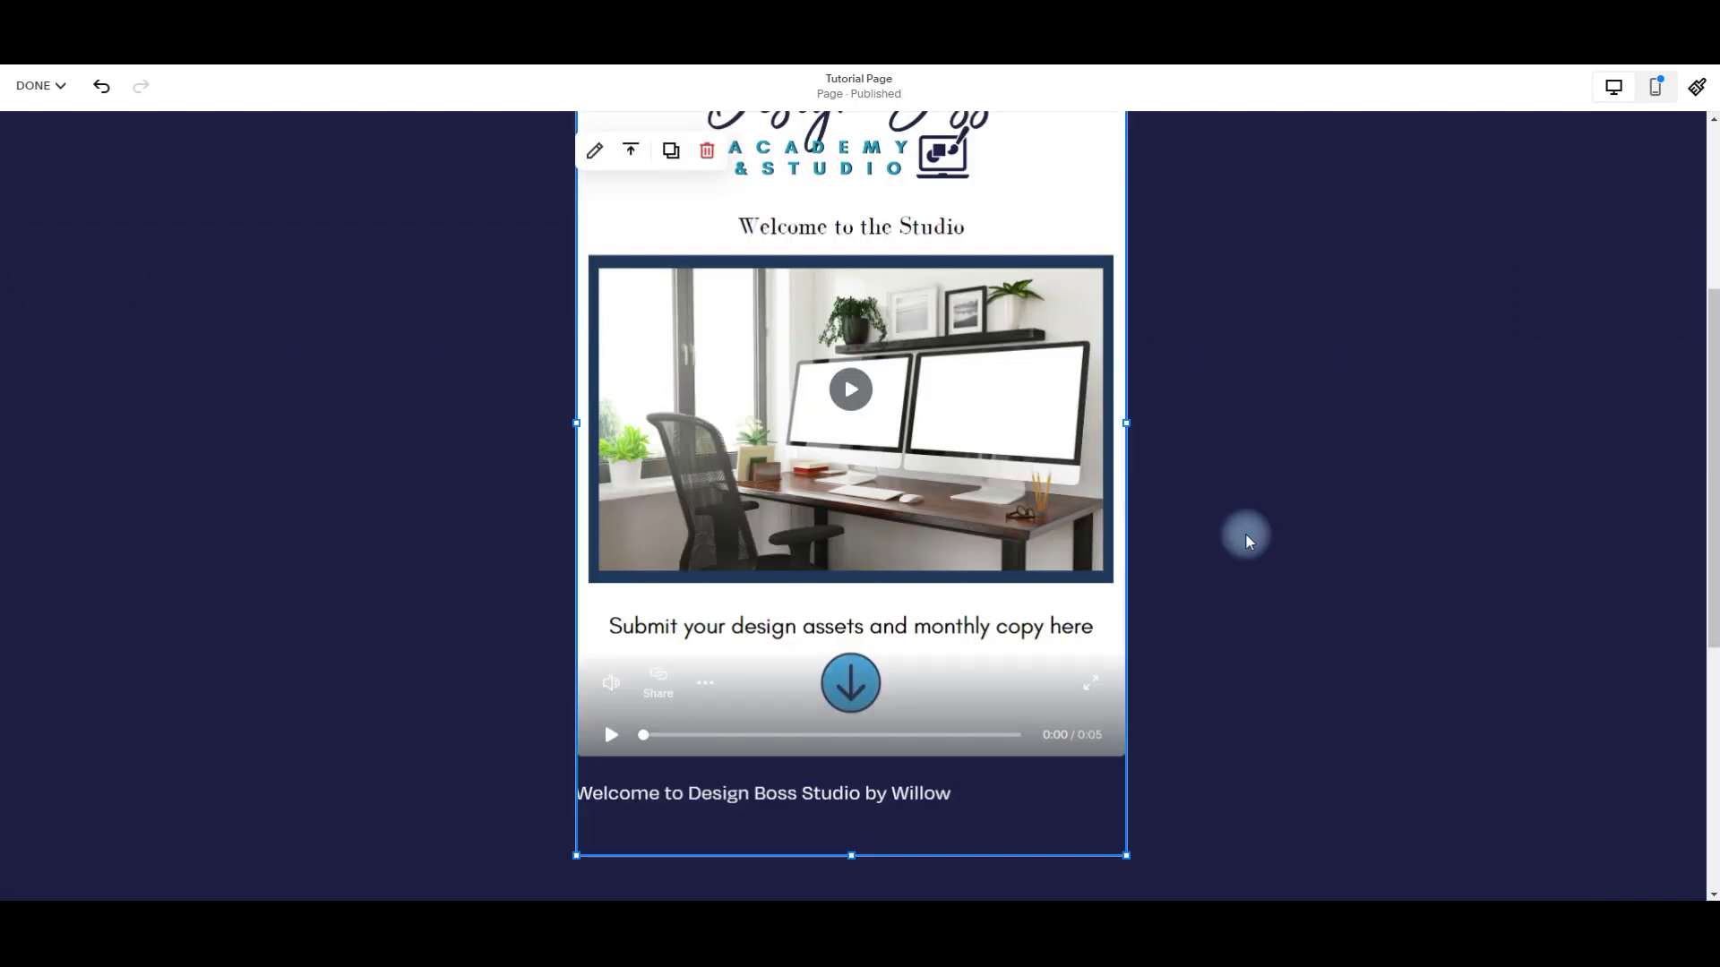
drag(851, 855, 852, 792)
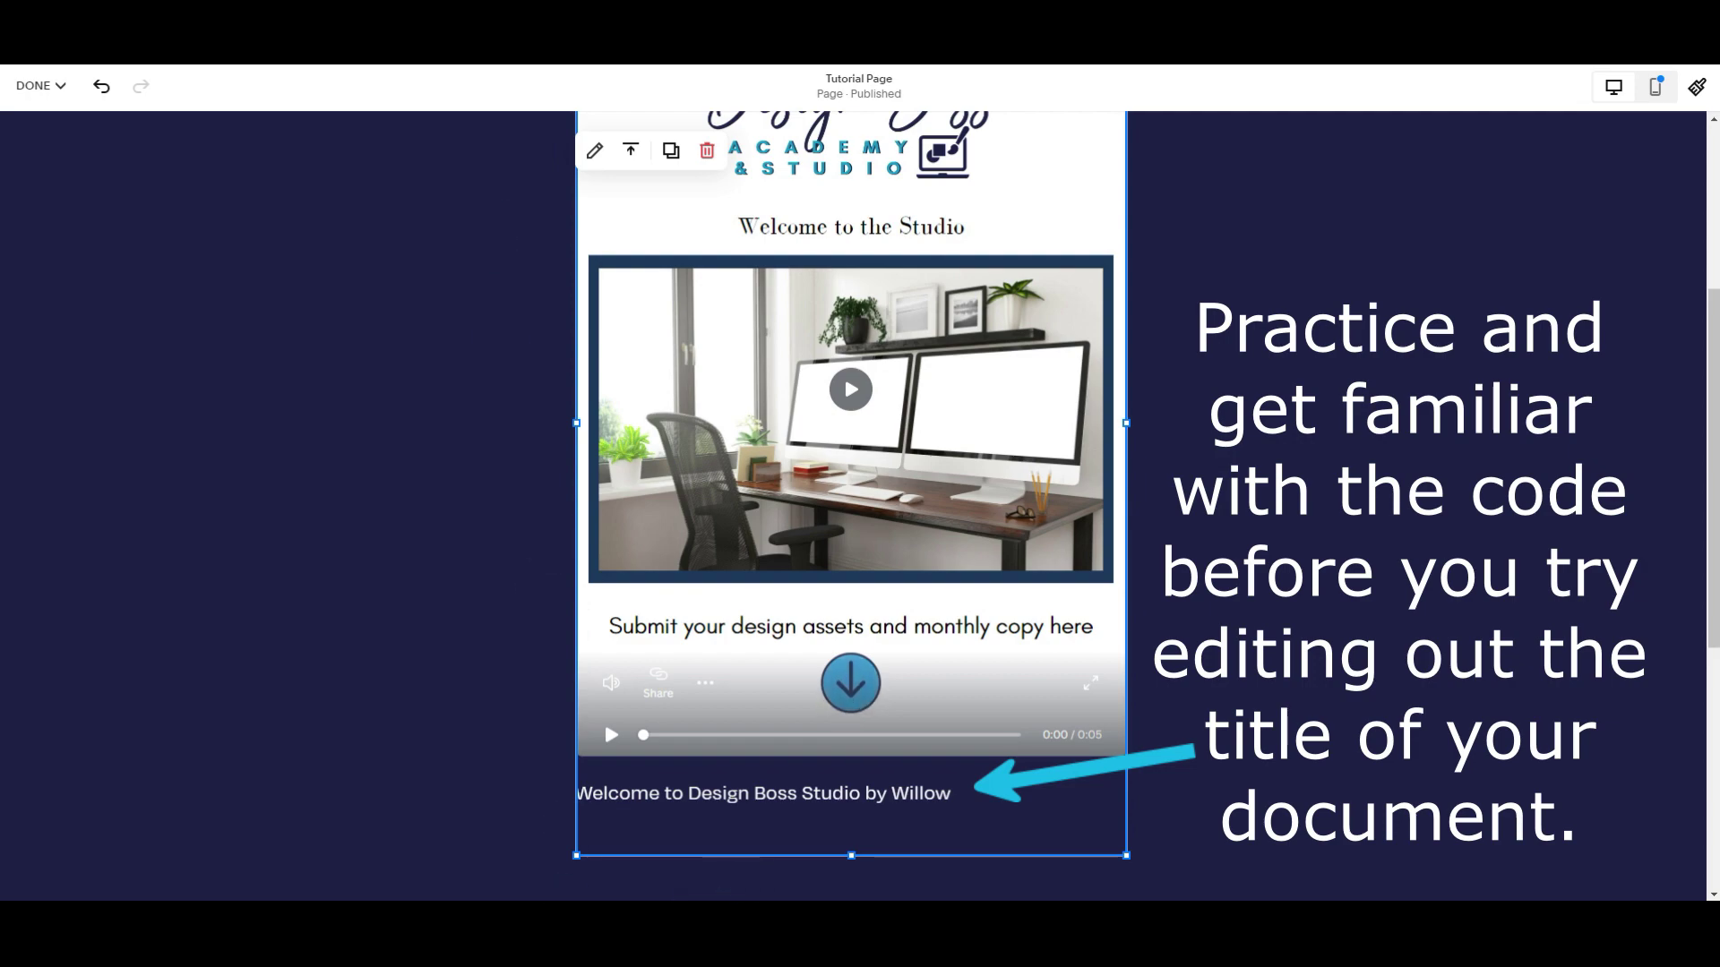
- Save the Tutorial Page edits and exit the editor
click(30, 88)
click(41, 144)
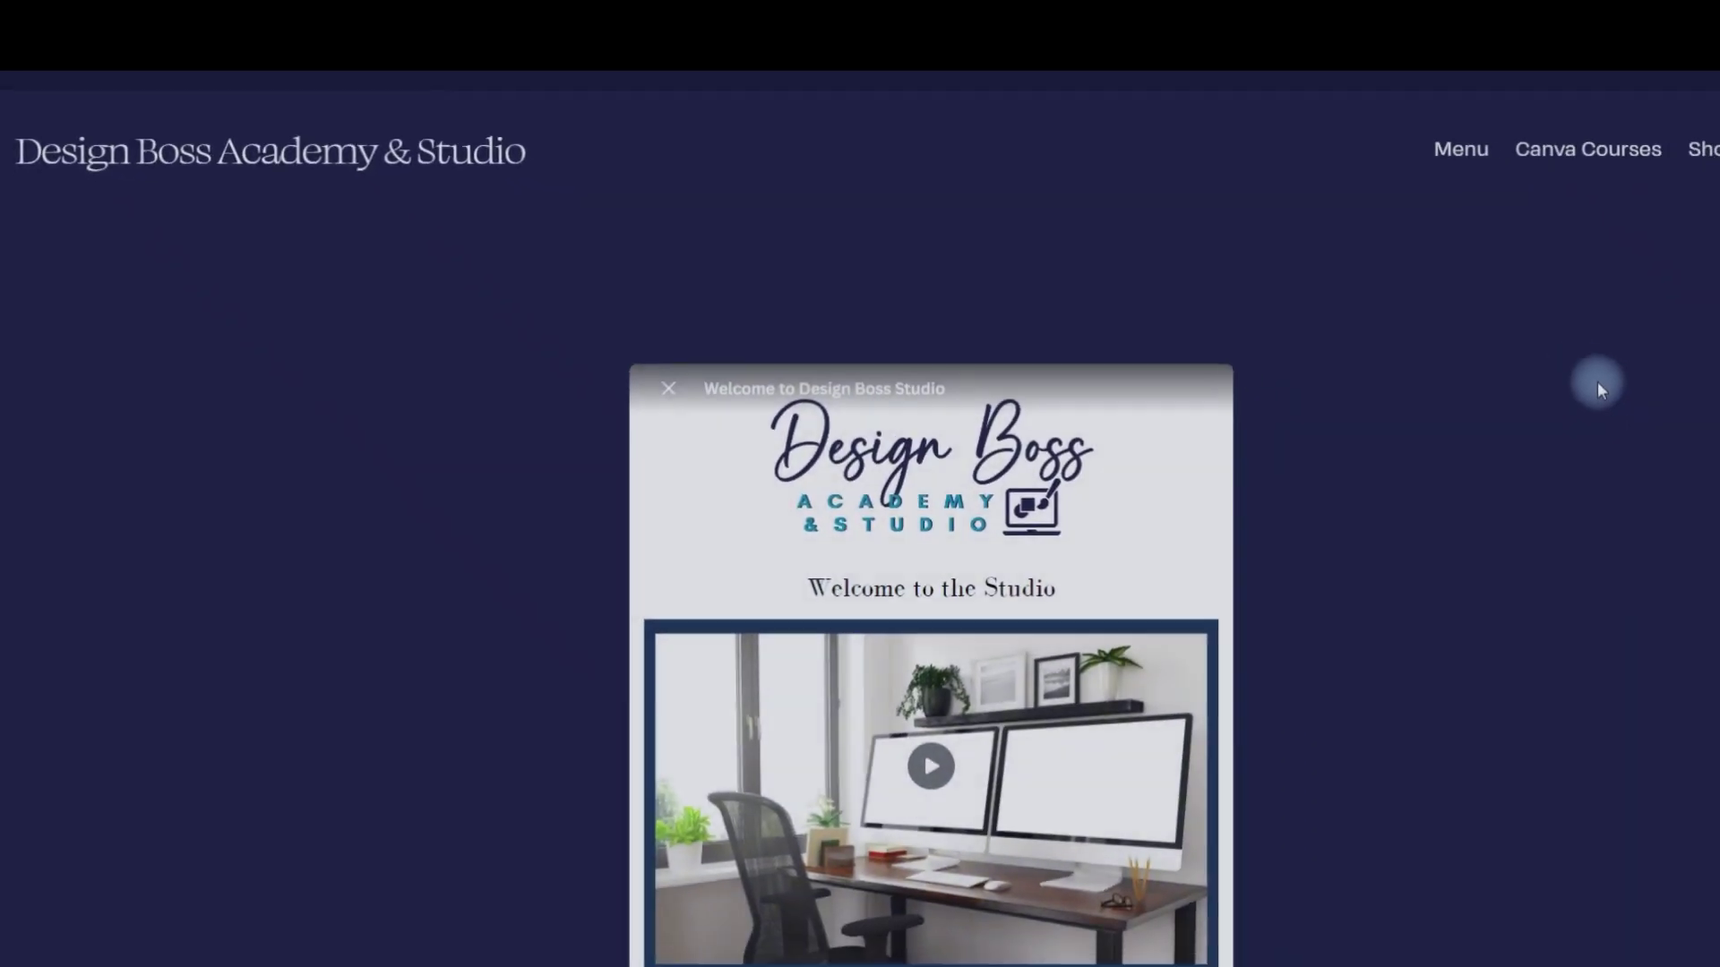
scroll(1471, 359, down, 2)
scroll(1472, 359, down, 2)
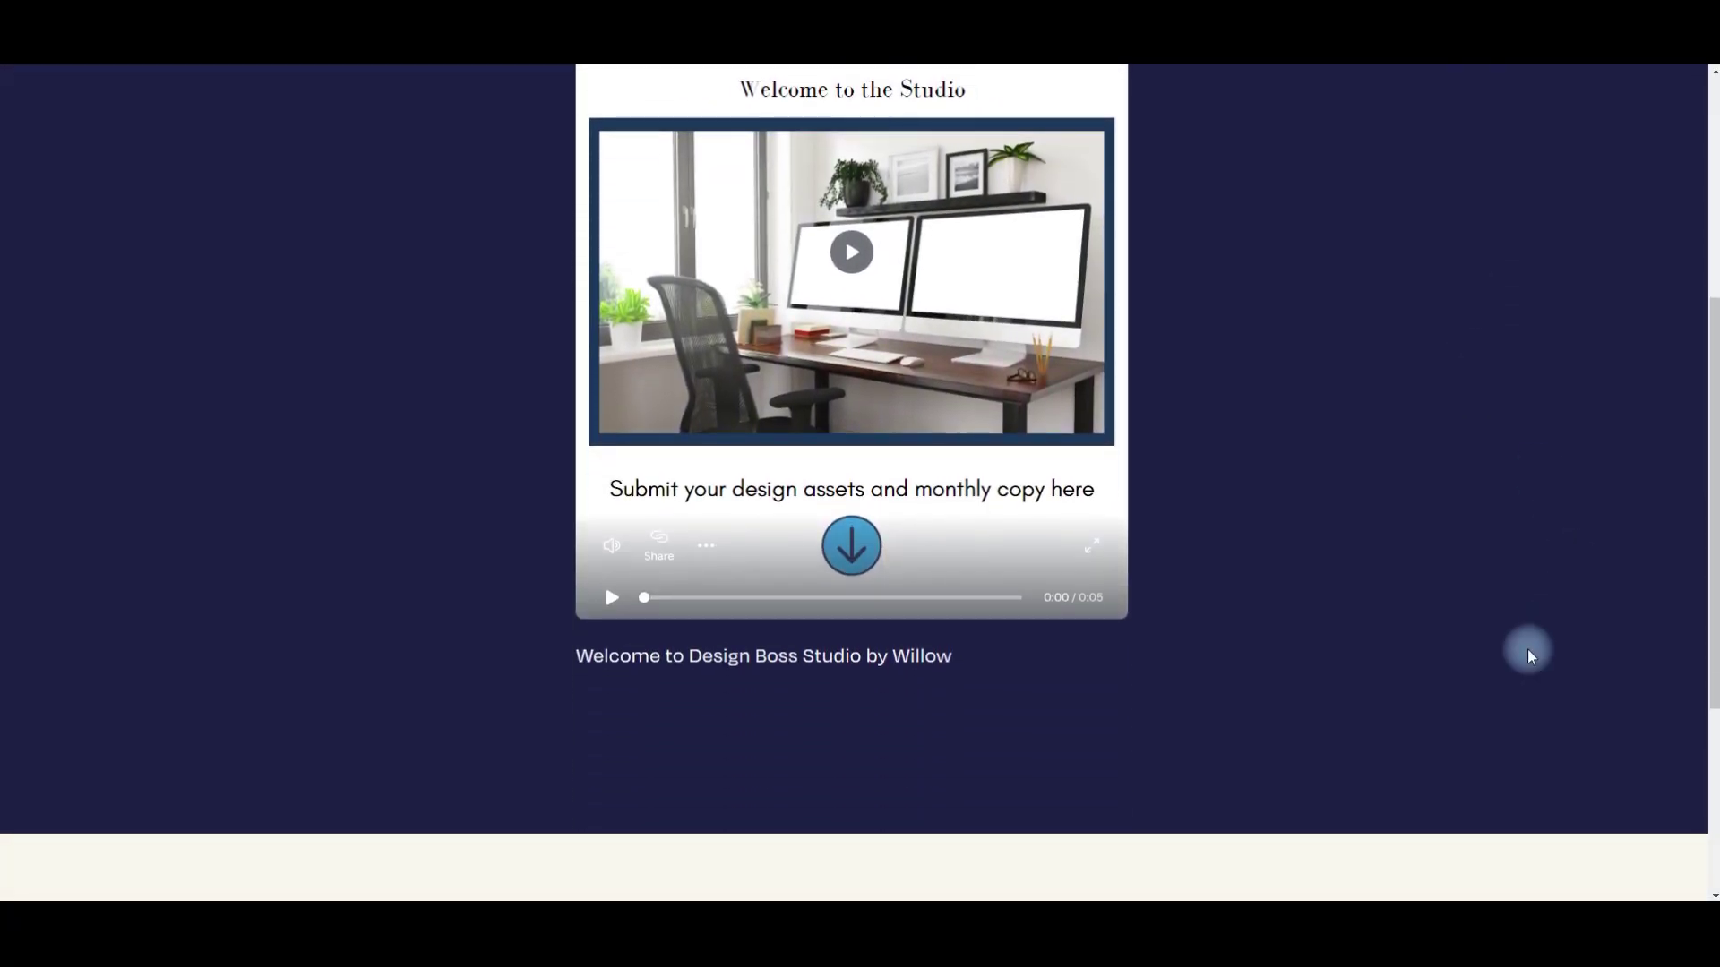